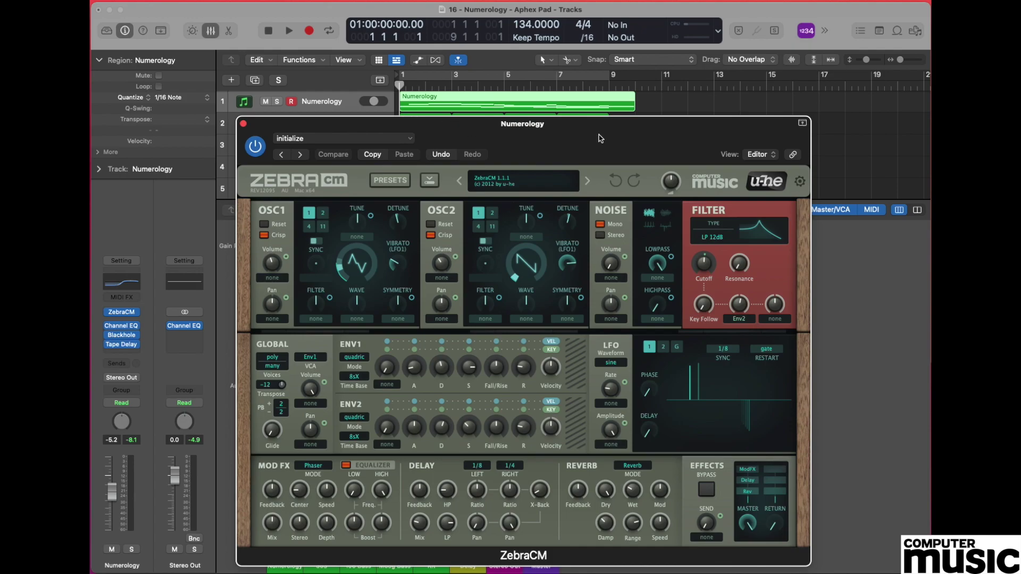
Load the init preset in ZebraCM and change oscillator 1's waveform to a triangle
left_click(518, 186)
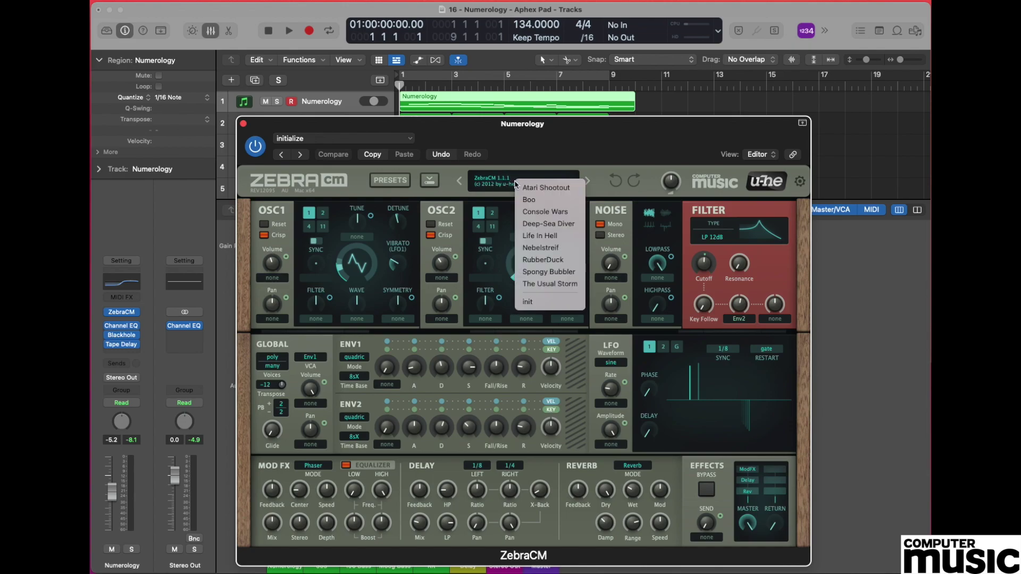
left_click(544, 301)
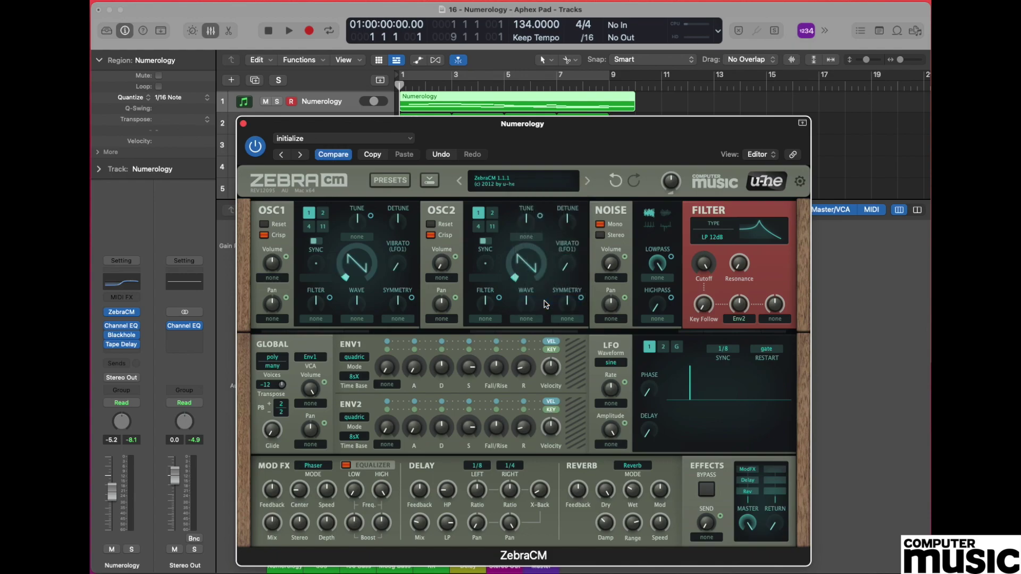
left_click(360, 271)
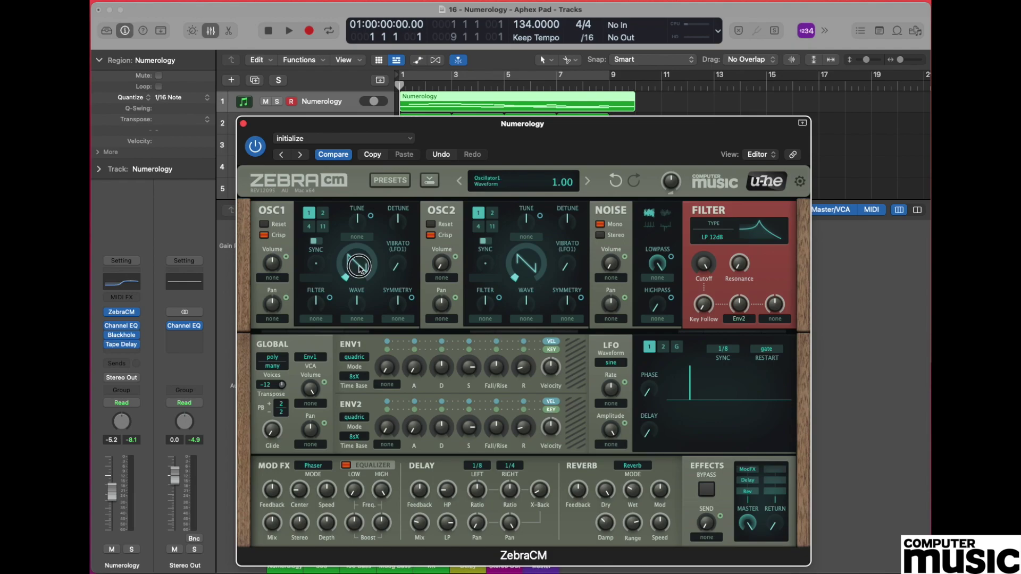
left_click_drag(360, 269, 364, 248)
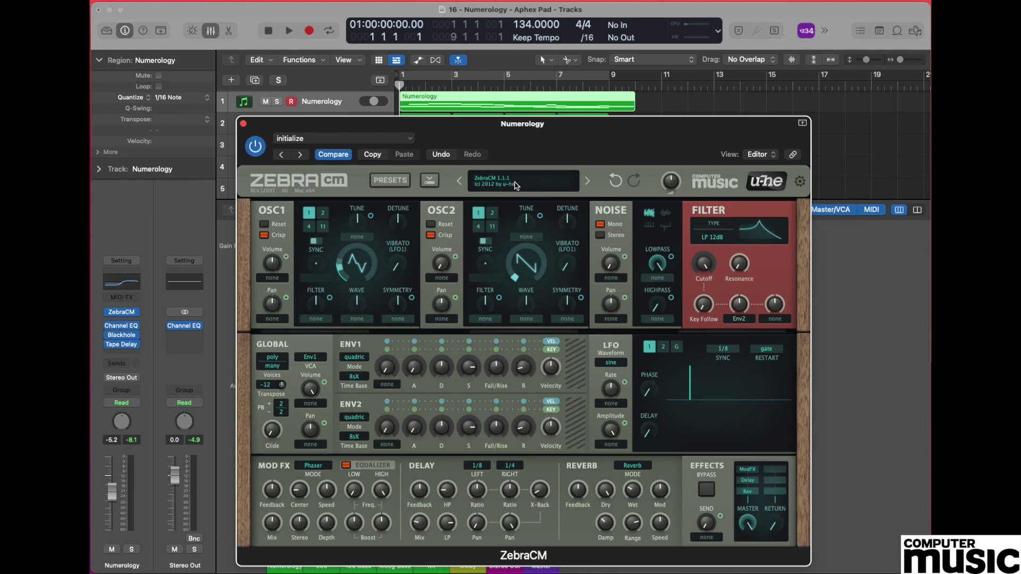
Adjust the volume levels of oscillator 1 and oscillator 2 to balance the two against each other
mouse_move(394, 266)
mouse_move(275, 264)
left_click_drag(275, 265, 273, 274)
mouse_move(442, 266)
left_click_drag(442, 266, 448, 211)
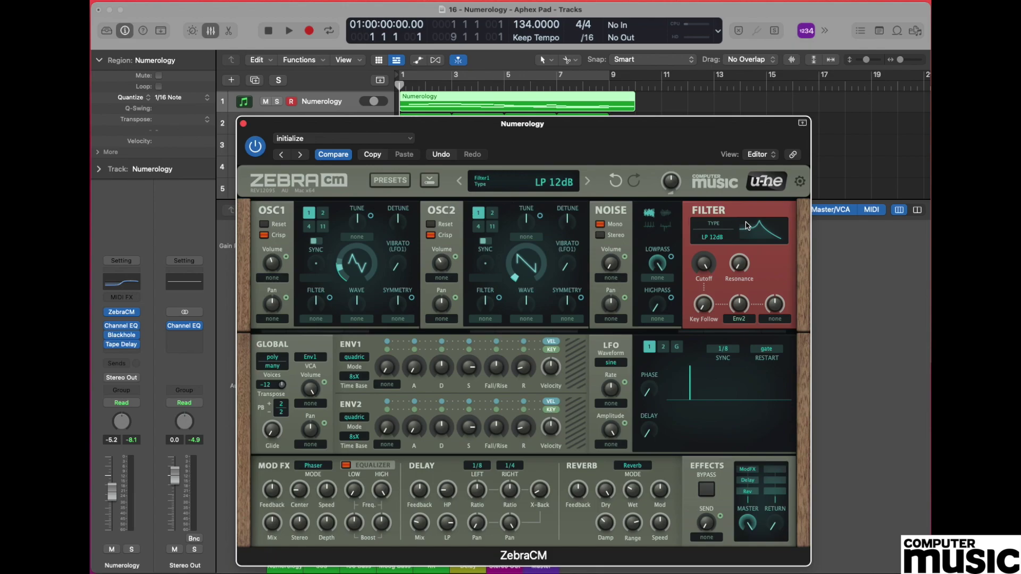
Keep the filter type at LP 12dB, lower its cutoff and adjust the Env2 modulation amount
left_click(769, 246)
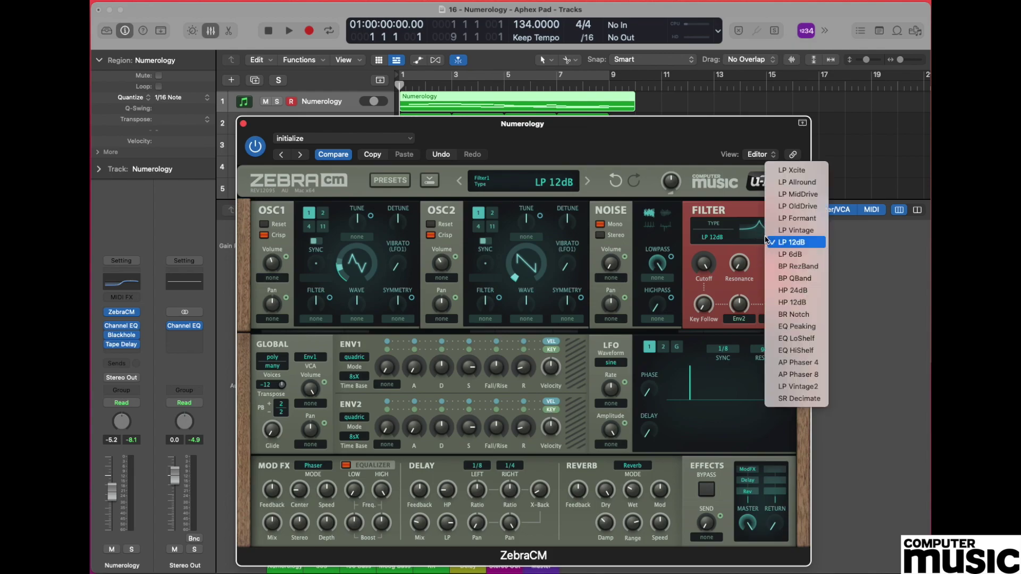
left_click(812, 248)
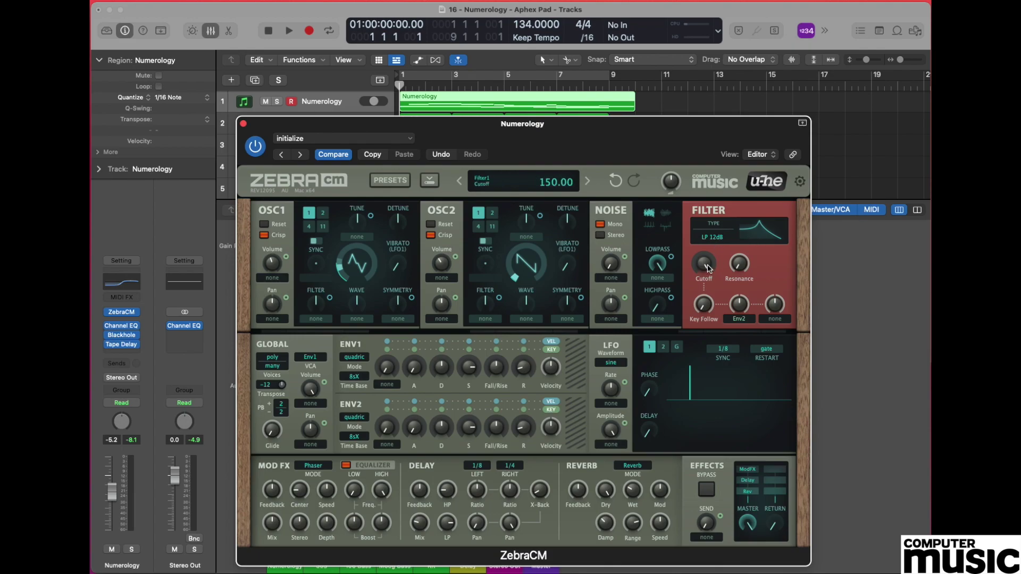
left_click_drag(709, 262, 707, 335)
left_click(743, 308)
left_click_drag(744, 308, 746, 304)
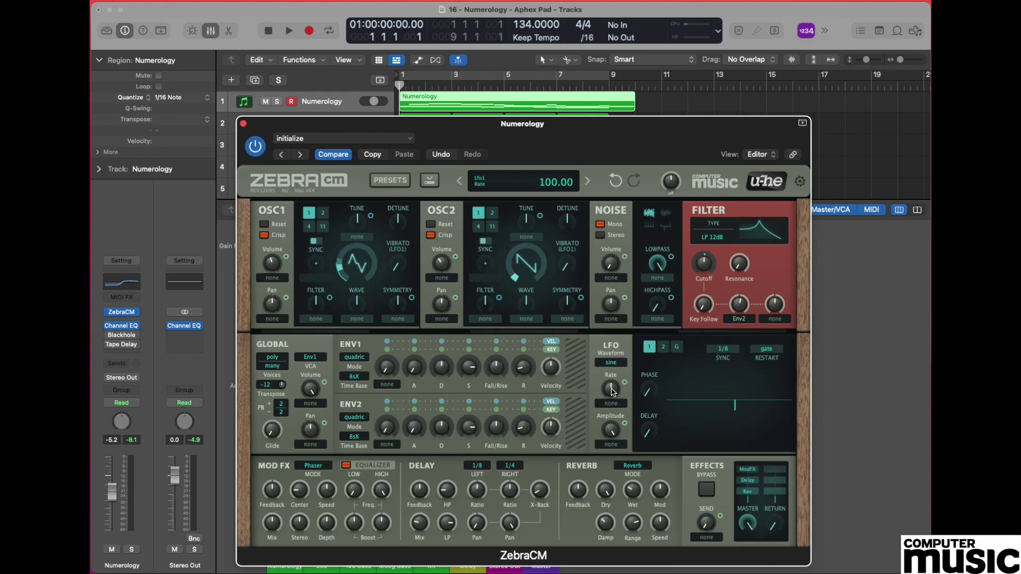
Lower the LFO1 rate and add vibrato to both oscillators, with a stronger amount on oscillator 2
left_click_drag(611, 392, 610, 431)
left_click_drag(400, 269, 405, 224)
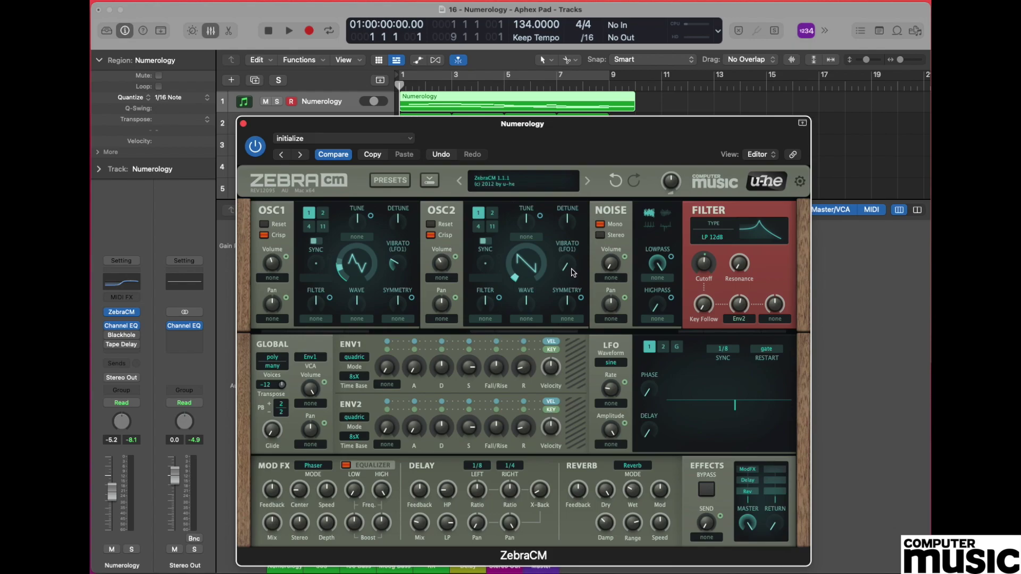
left_click_drag(572, 273, 588, 156)
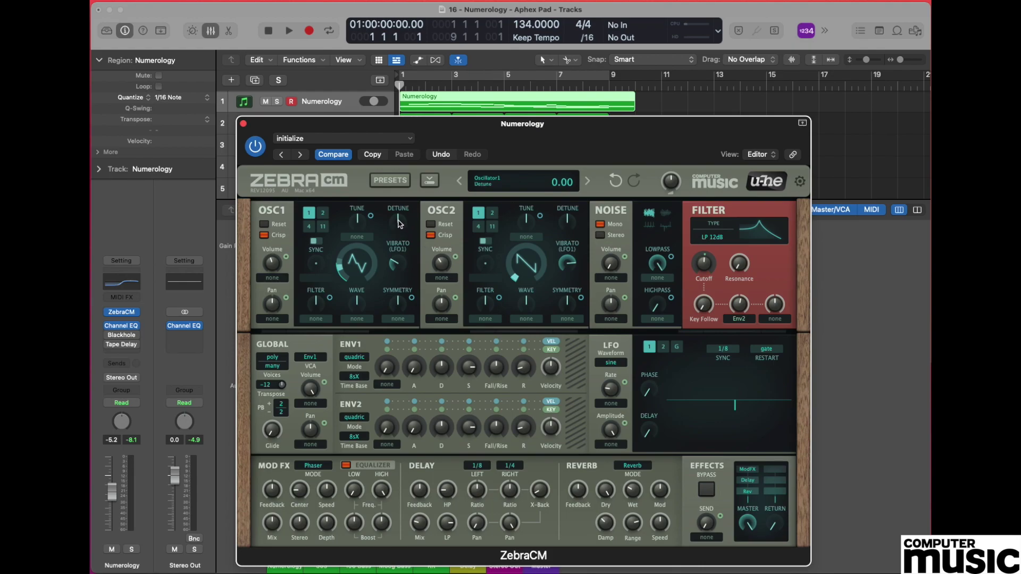
Detune the oscillators slightly apart, with oscillator 1 below zero and oscillator 2 above zero
left_click_drag(400, 224, 401, 230)
left_click_drag(568, 220, 571, 218)
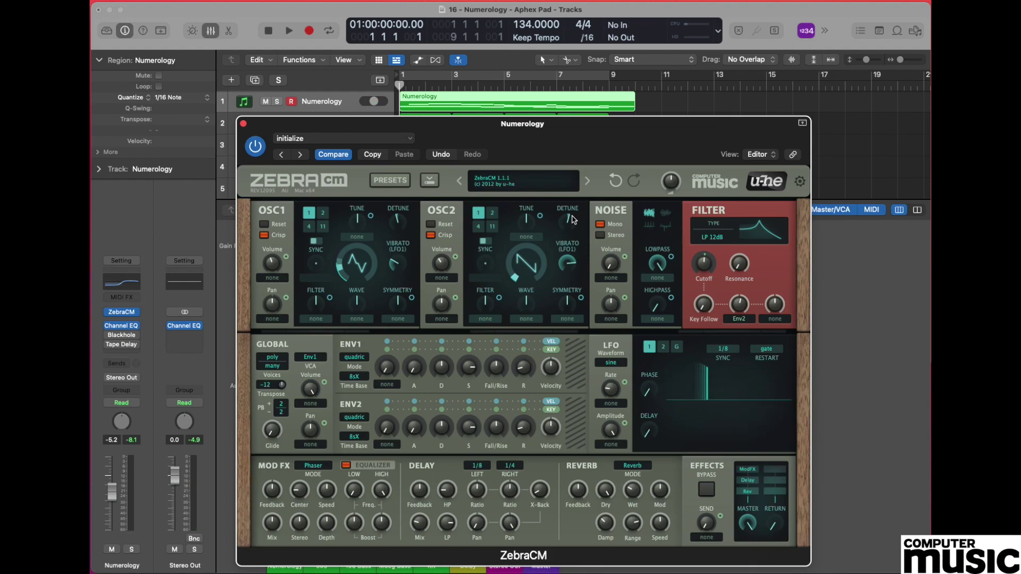
left_click_drag(572, 217, 568, 219)
Shape Envelope 1 by raising its attack and release and fine-tuning its decay
left_click_drag(413, 372, 422, 350)
left_click_drag(444, 376, 445, 376)
left_click_drag(522, 371, 526, 359)
Shape Envelope 2 by raising its attack, decay and release and lowering its sustain
left_click_drag(415, 431, 411, 396)
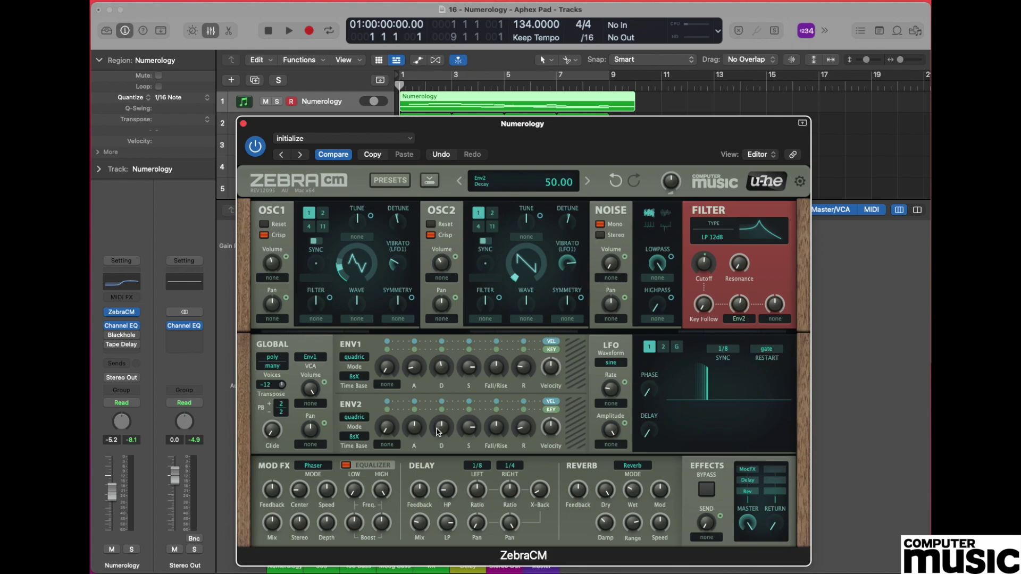
left_click_drag(439, 431, 472, 468)
left_click_drag(525, 432, 530, 418)
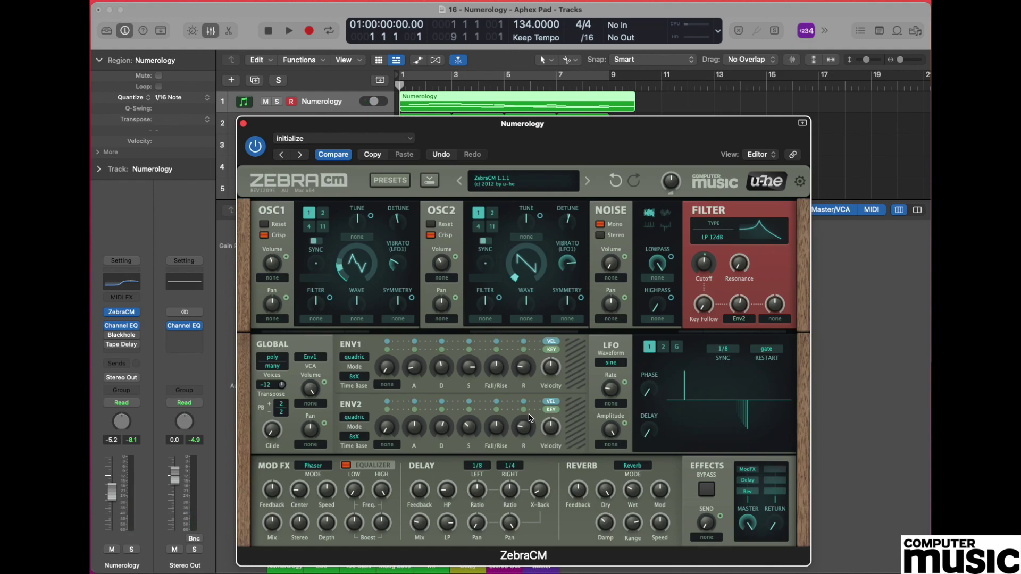
Open the Numerology track's Channel EQ, compare the sound with it bypassed and enabled, and close it
left_click(226, 345)
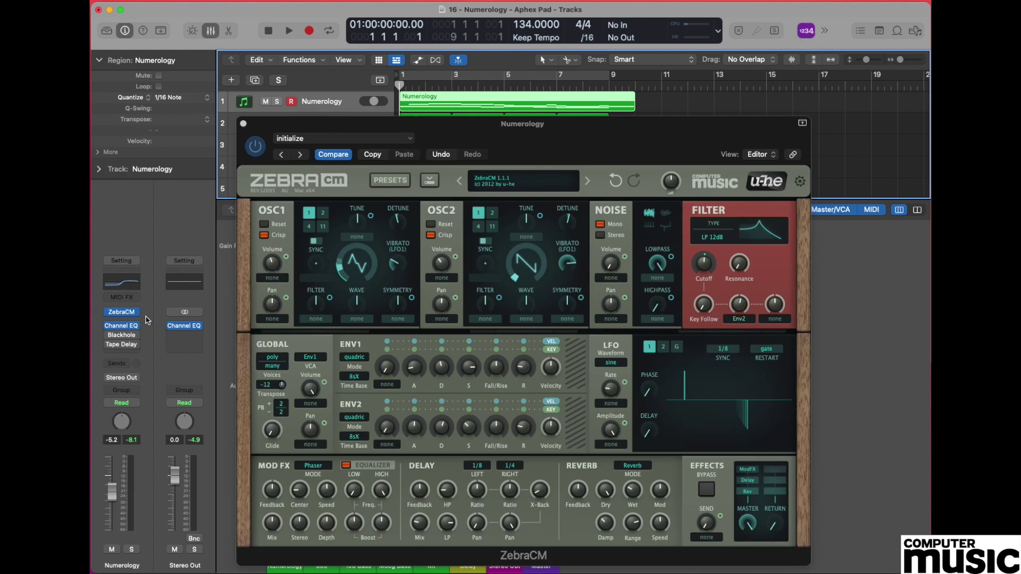
left_click(129, 283)
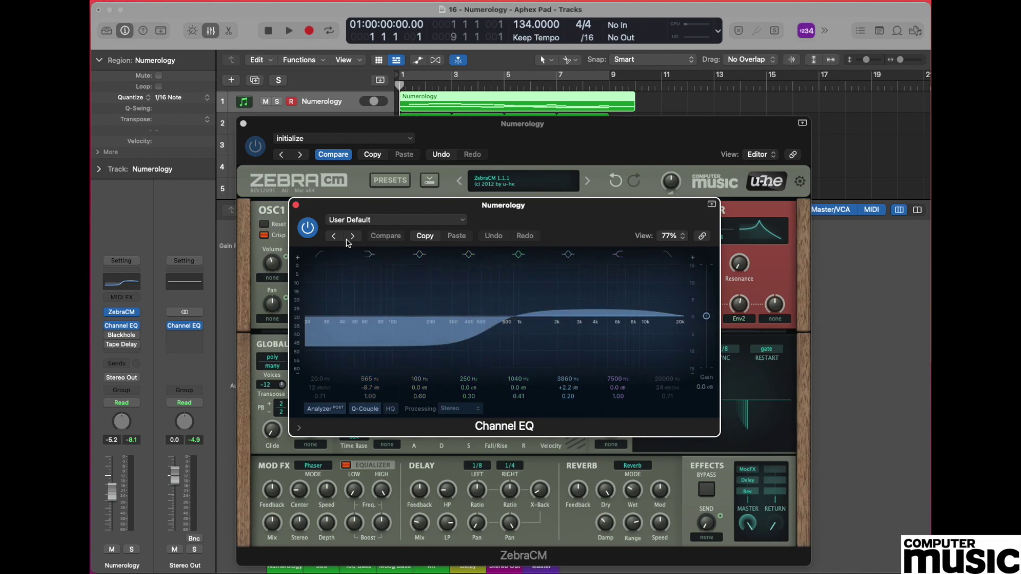
left_click(308, 228)
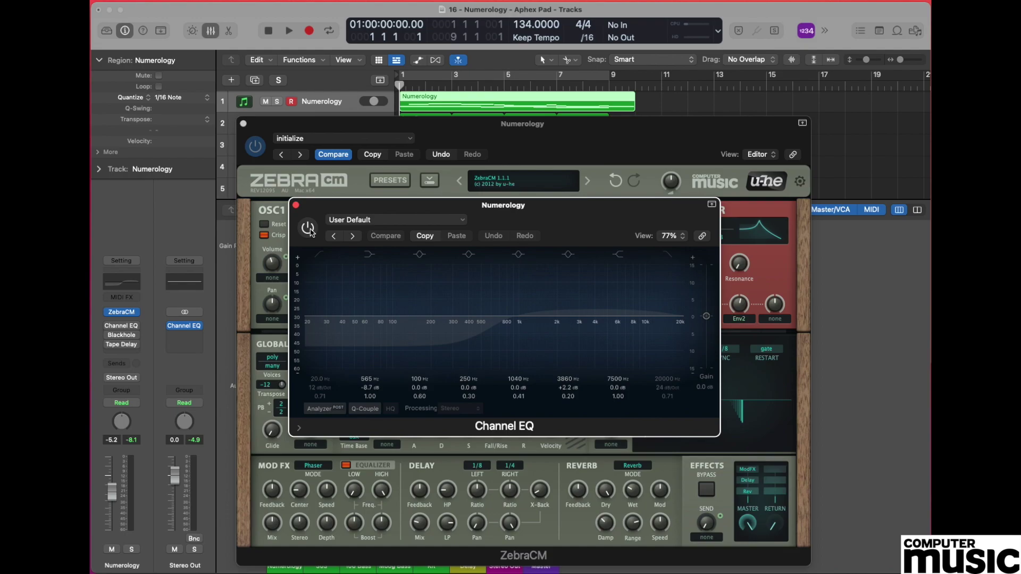
left_click(308, 228)
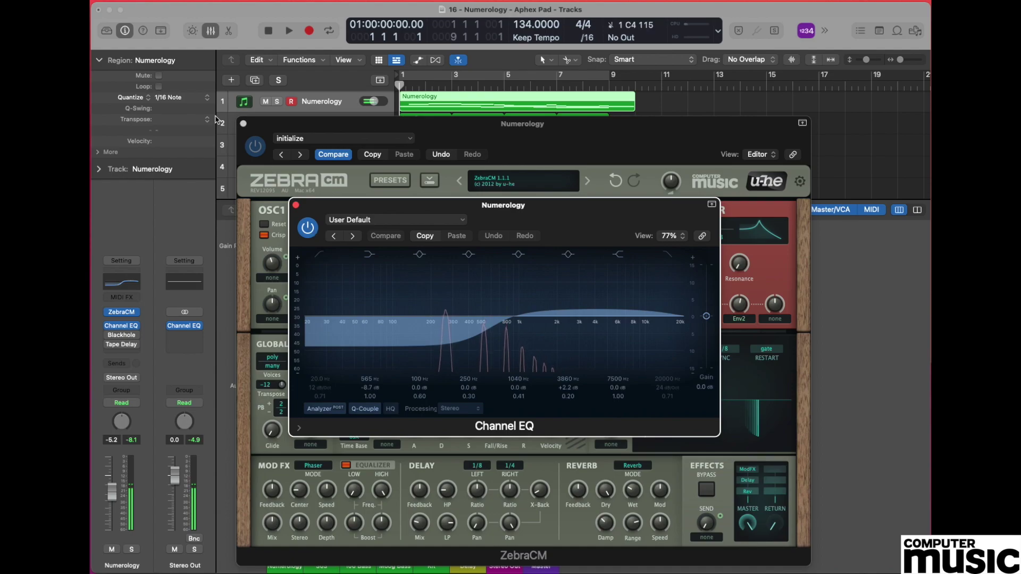
left_click(295, 204)
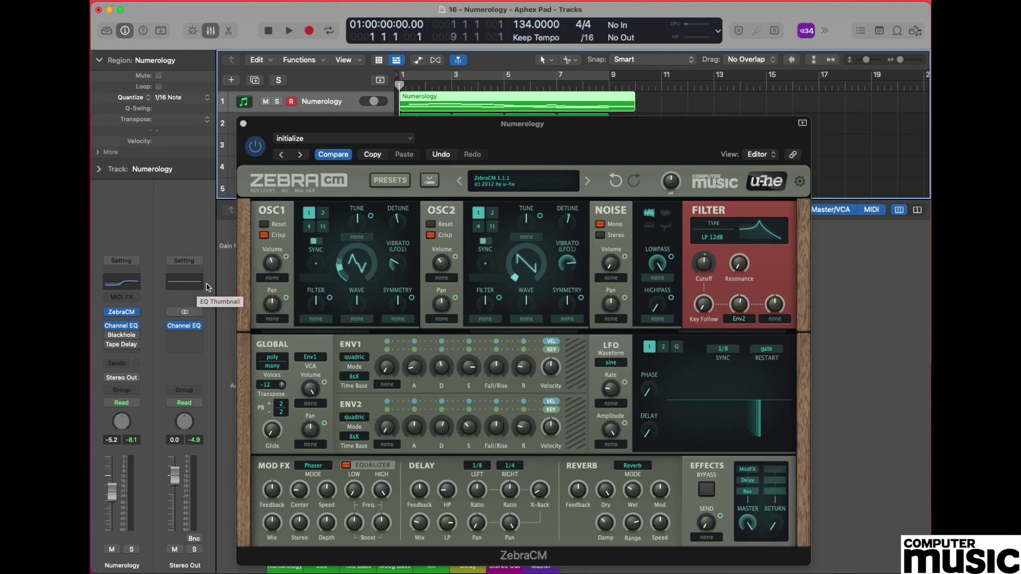
Enable the Blackhole reverb on the Numerology track, open its settings and toggle its bypass to compare the sound
mouse_move(115, 341)
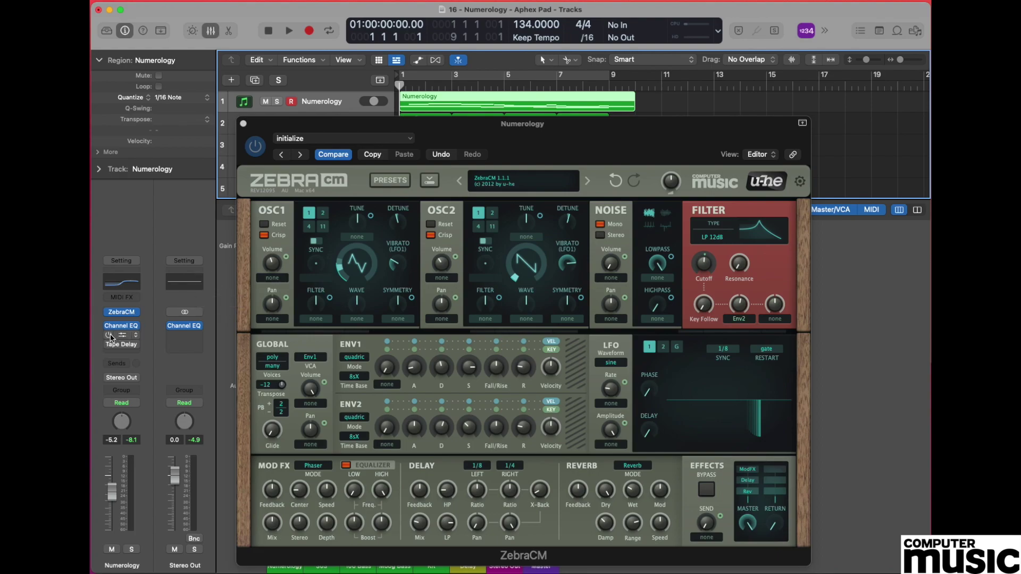
left_click(122, 335)
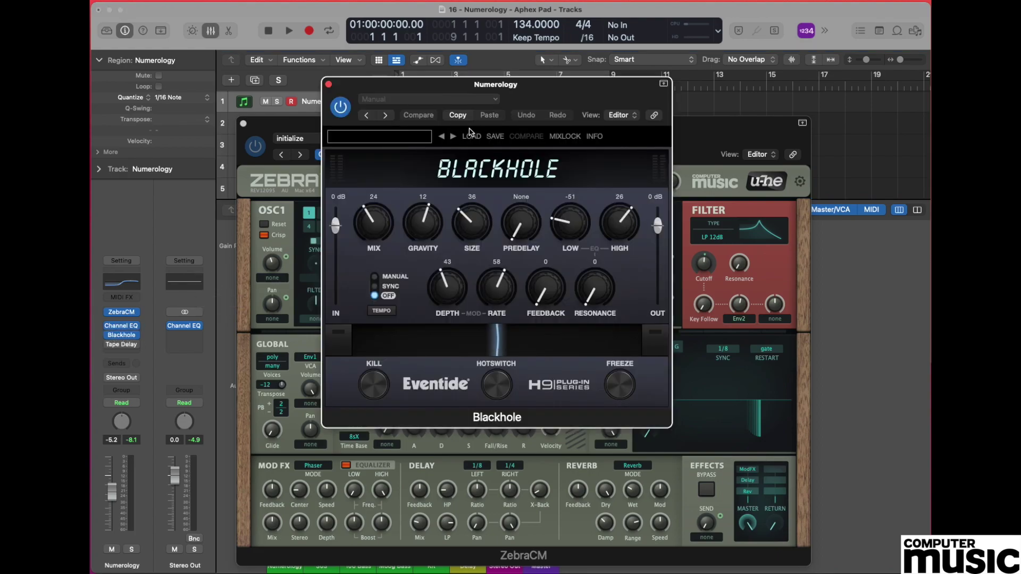
left_click_drag(570, 85, 660, 102)
left_click(430, 125)
left_click(430, 125)
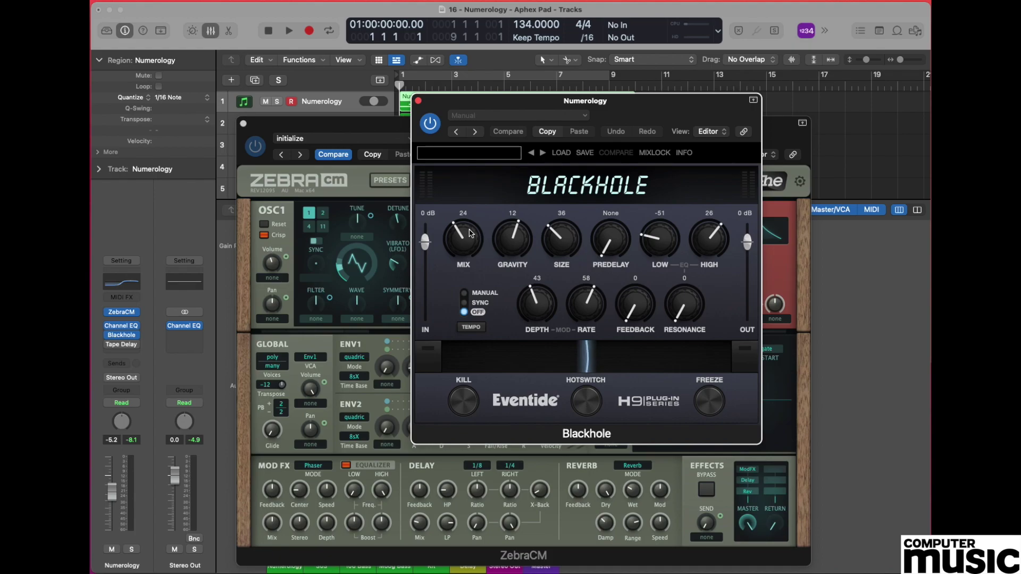
Enable the Tape Delay on the Numerology track and open its settings, moving its window fully into view
mouse_move(110, 347)
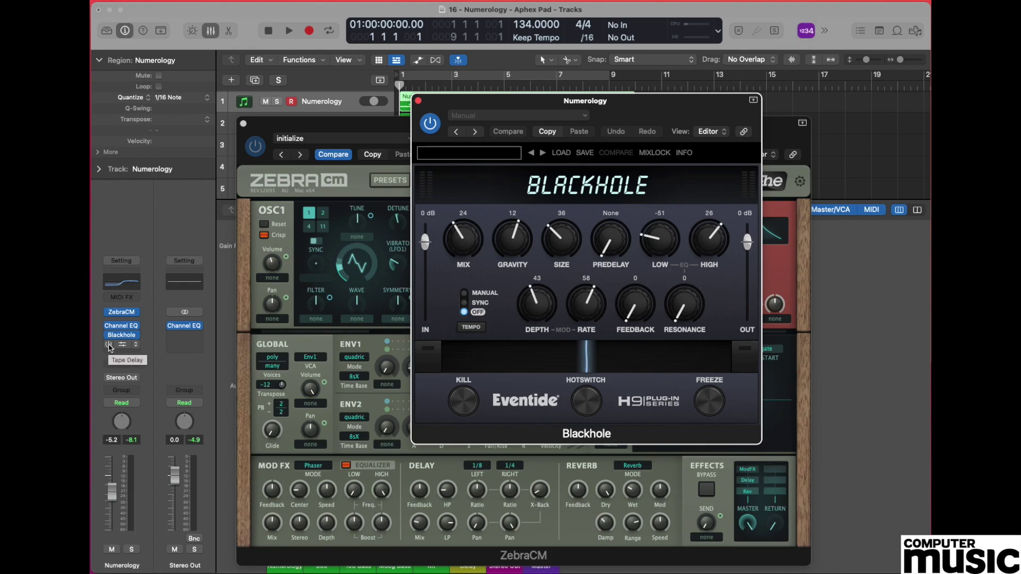
left_click(121, 345)
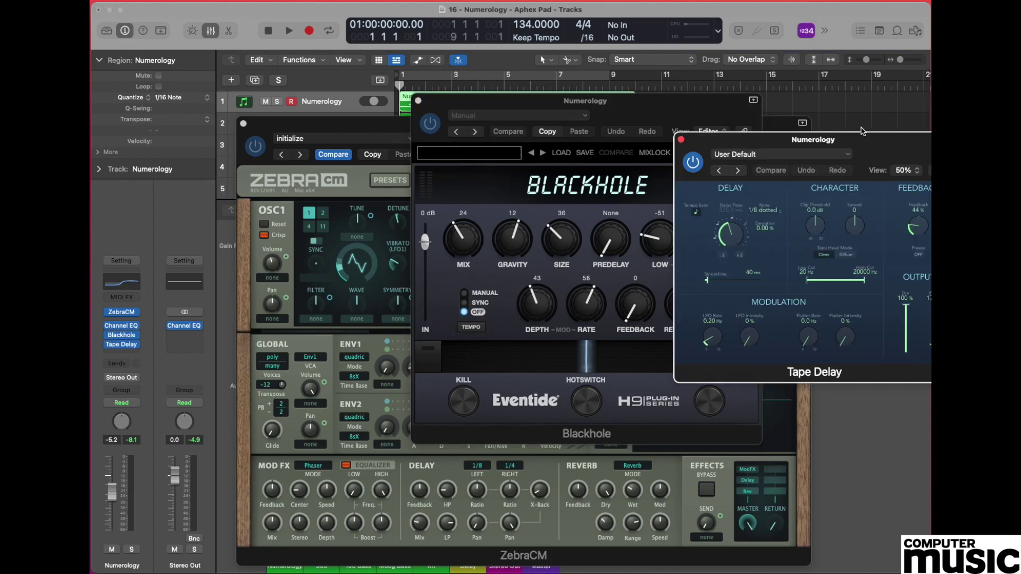
left_click_drag(863, 142, 766, 202)
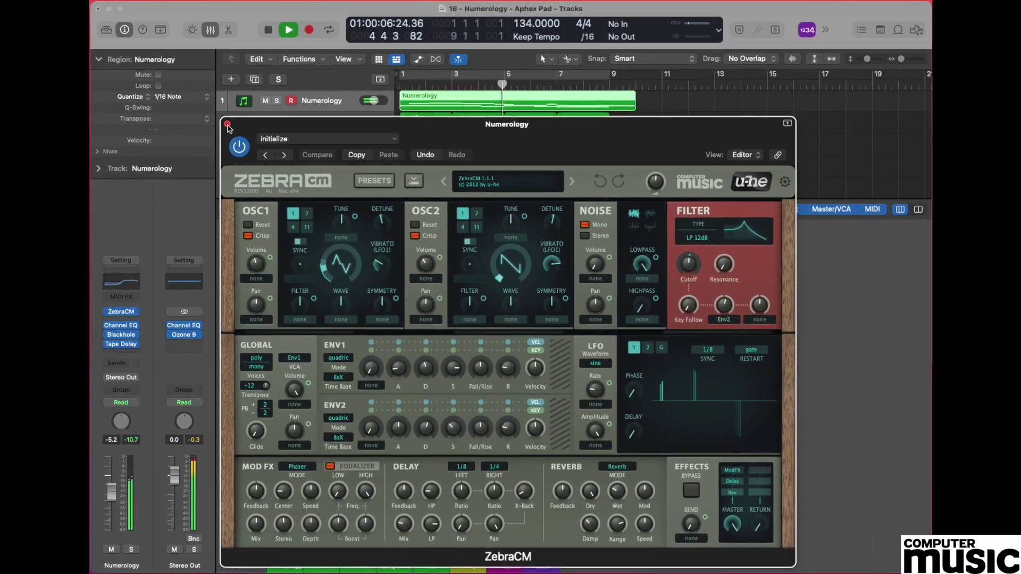
Close the ZebraCM window during playback to reveal the arrangement and mixer
left_click(215, 116)
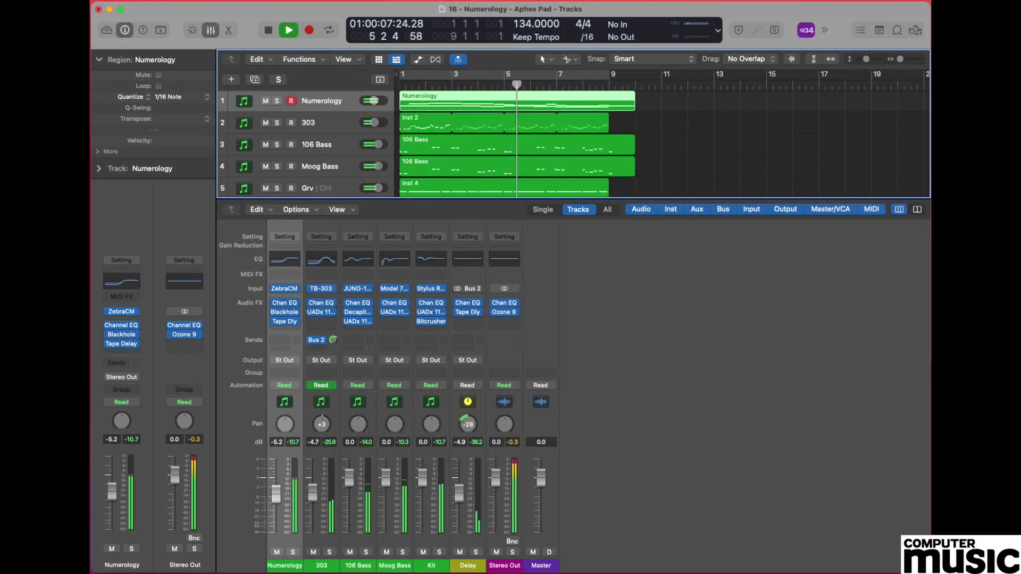